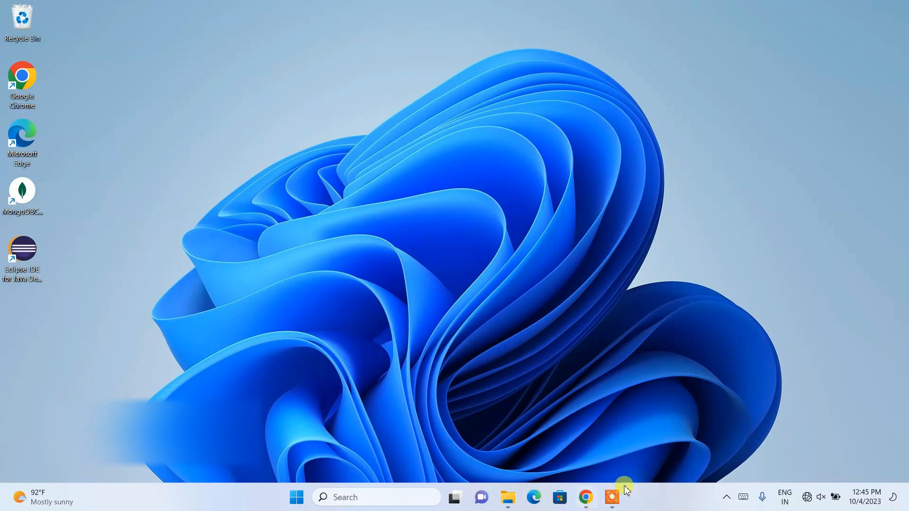
Switch to Google Chrome, search for "python download" and open the Download Python page on Python.org
left_click(587, 497)
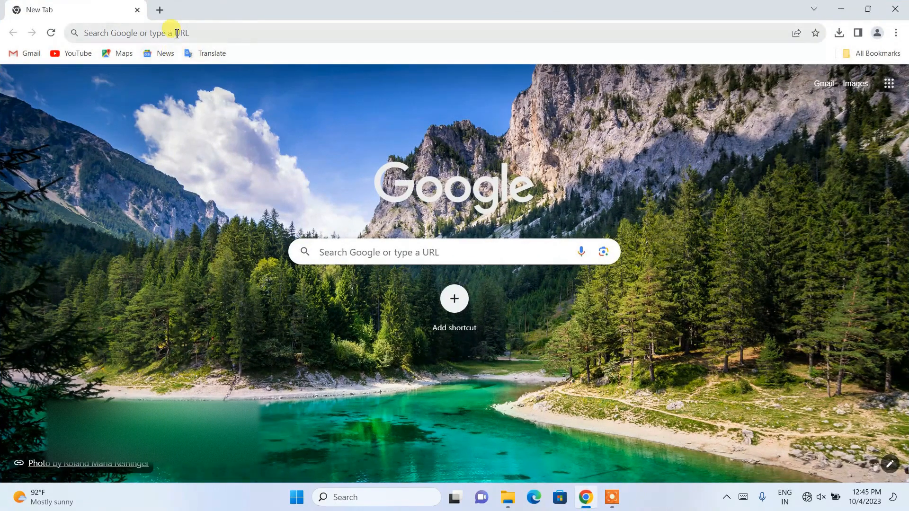
left_click(176, 34)
type("pythp")
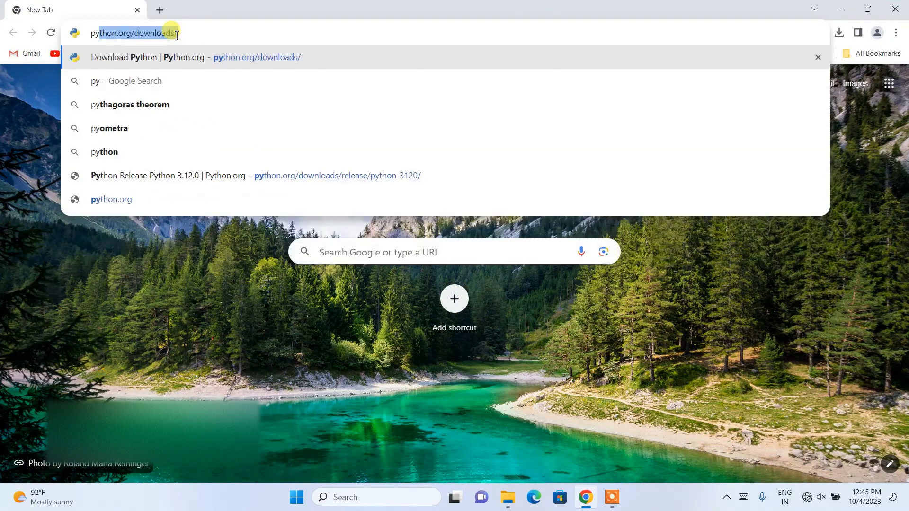
key("Down")
key("Down")
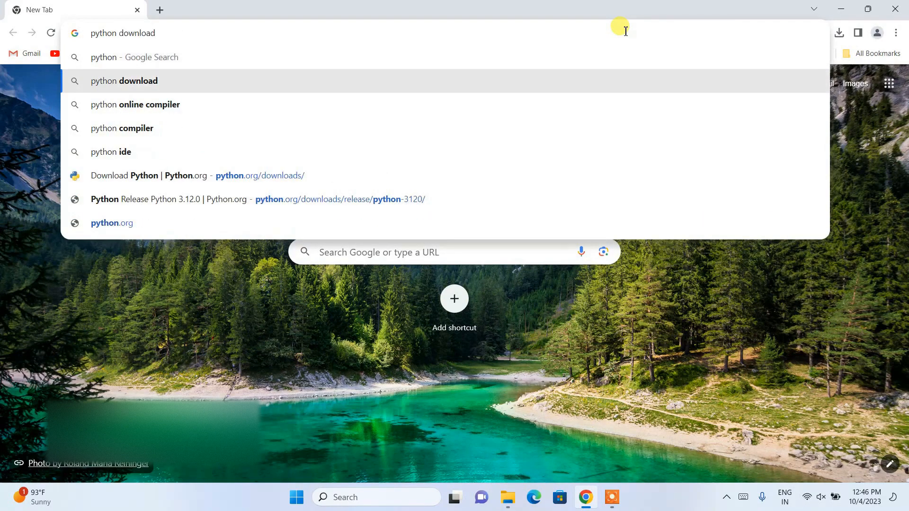
key("Return")
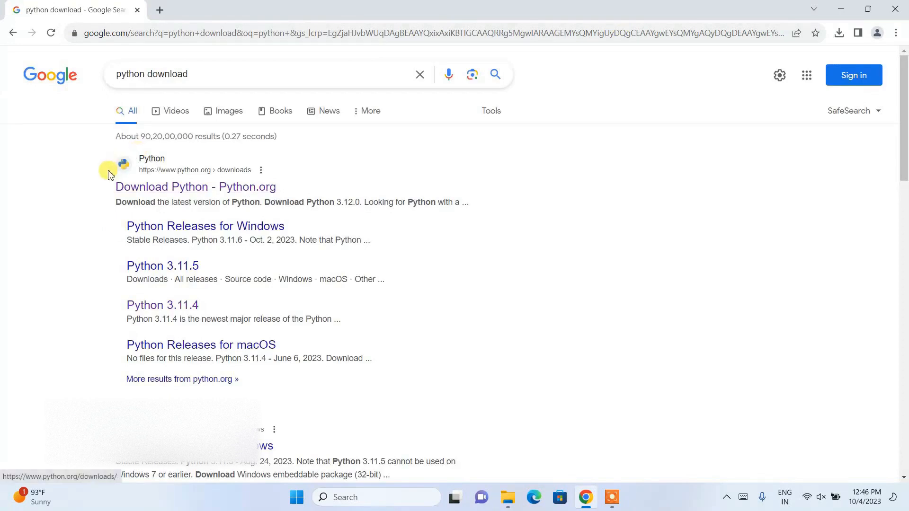
left_click(226, 186)
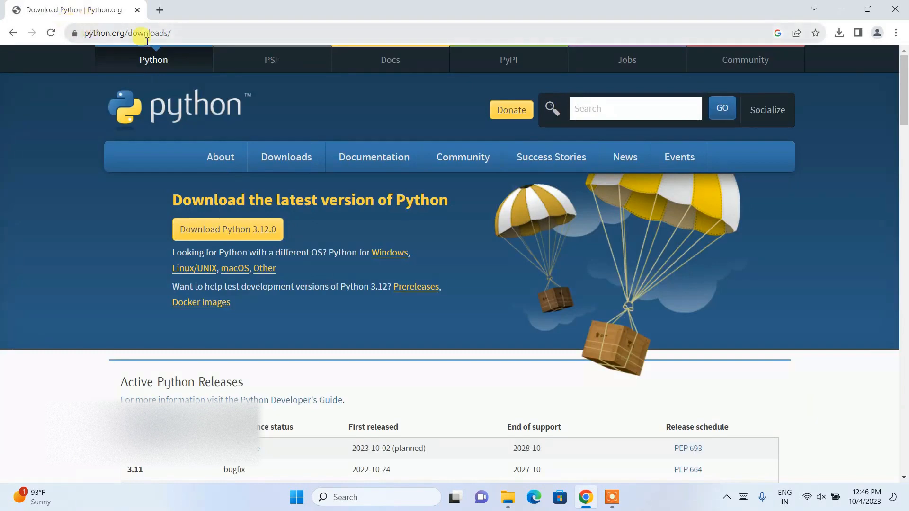
left_click(179, 32)
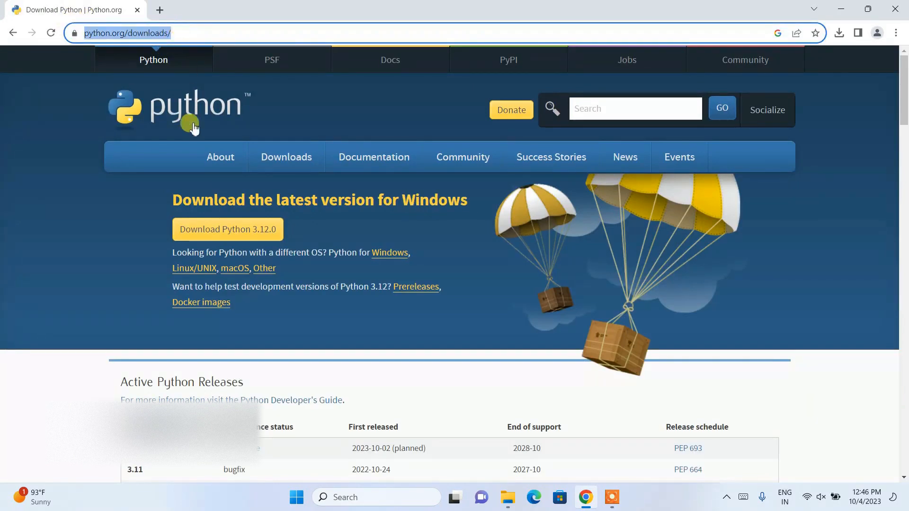
left_click(36, 189)
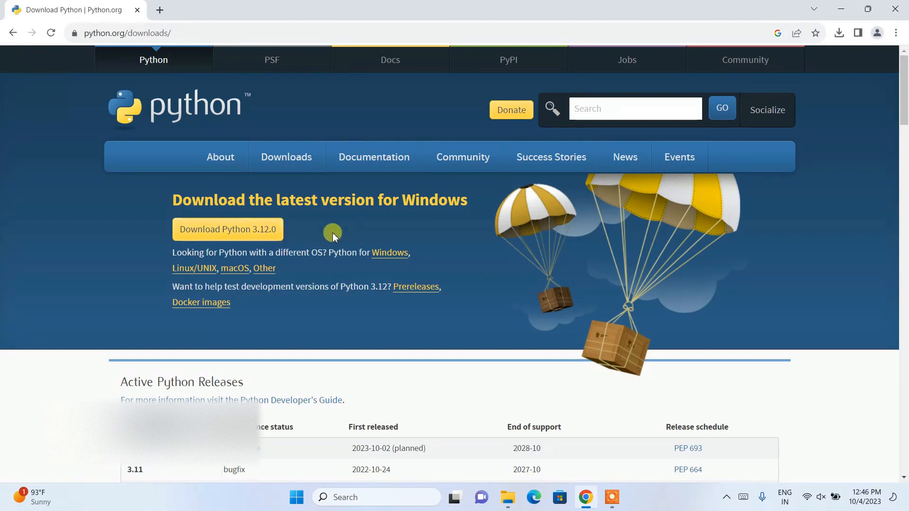
Open the download page for Python 3.11.6 from the list of releases by version number
scroll(319, 217, "down", 2)
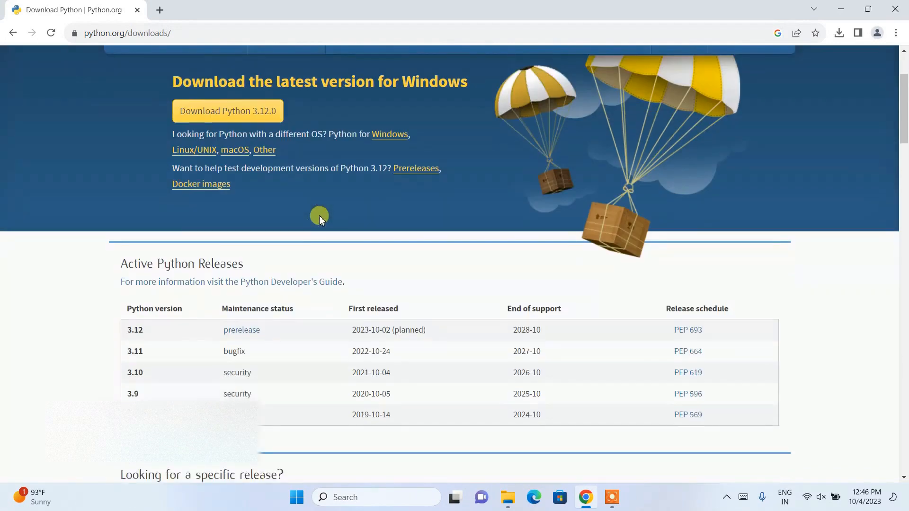
scroll(310, 174, "down", 1)
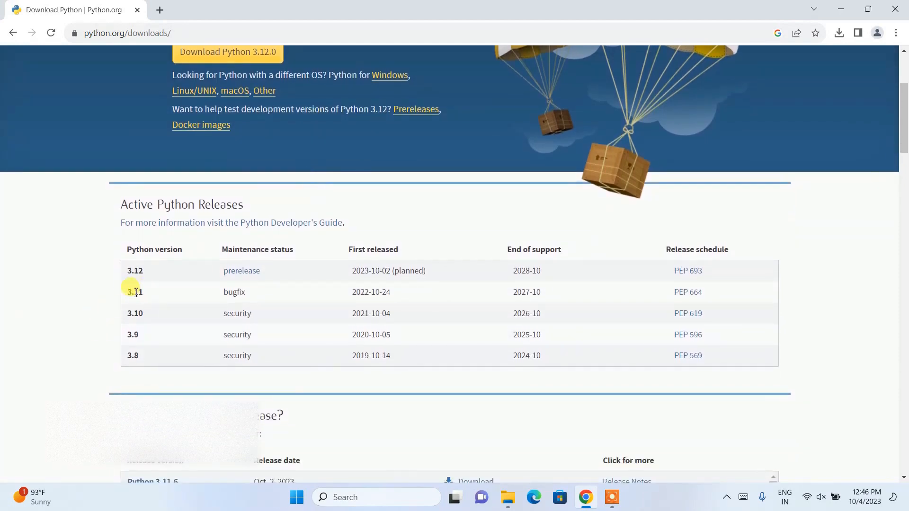
left_click_drag(144, 295, 132, 292)
left_click(146, 292)
scroll(146, 293, "down", 5)
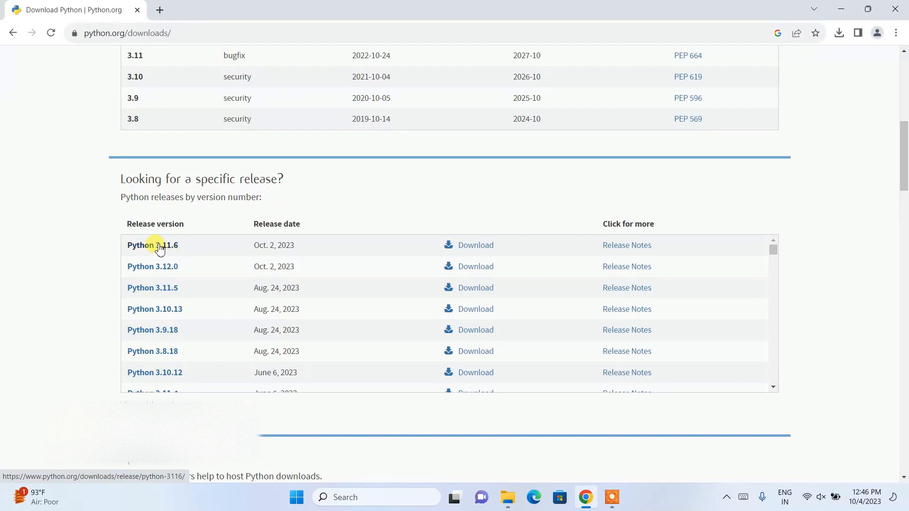
left_click(491, 247)
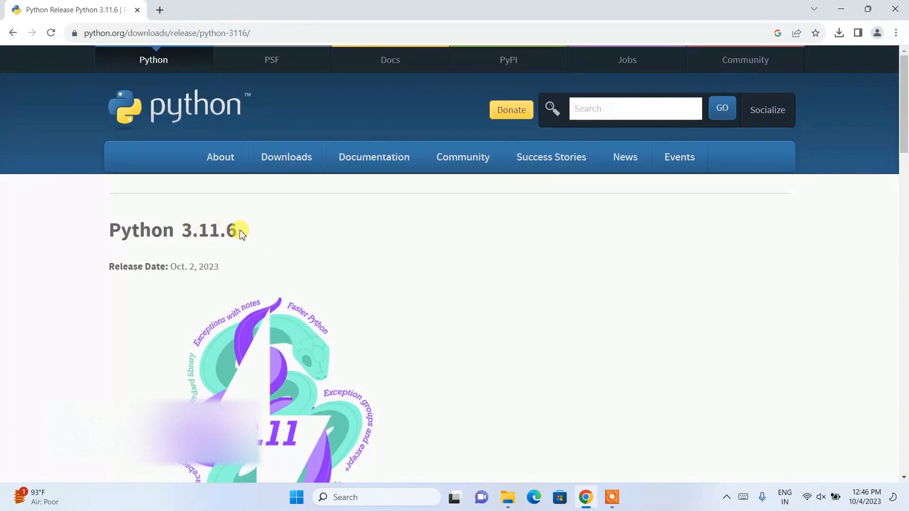
Start downloading the recommended Windows installer (64-bit) from the Files table of the Python 3.11.6 release
scroll(325, 294, "down", 10)
scroll(324, 294, "down", 15)
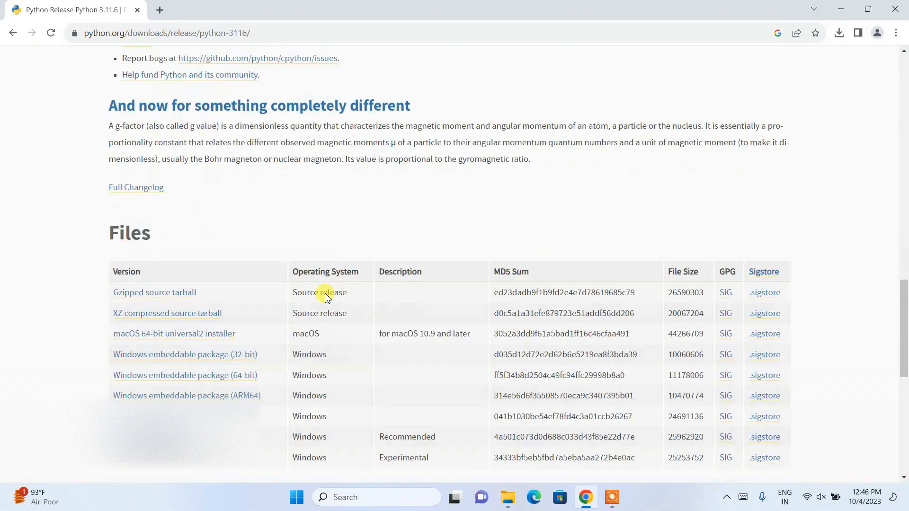
scroll(324, 295, "up", 5)
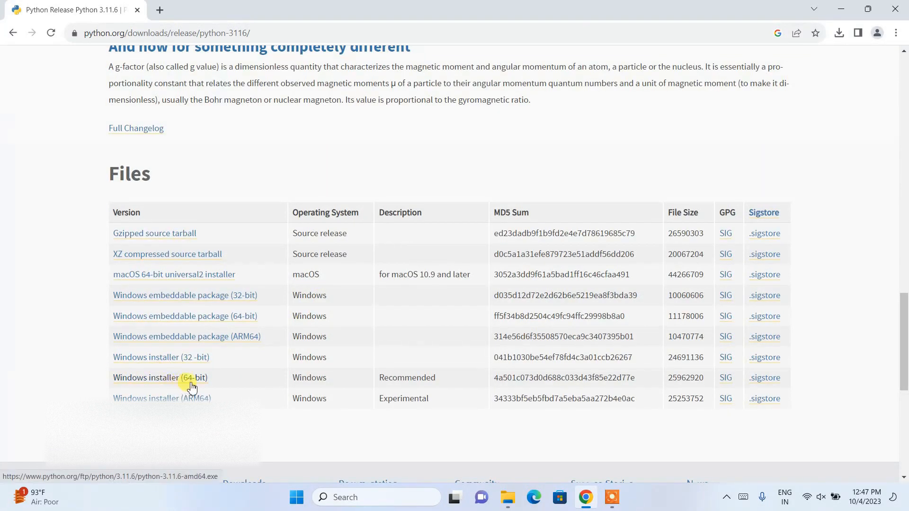
double_click(386, 377)
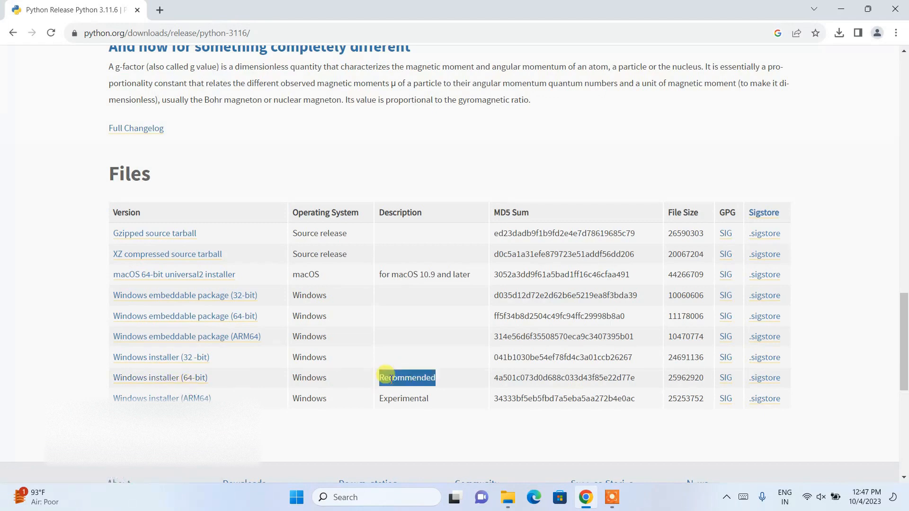
left_click(386, 377)
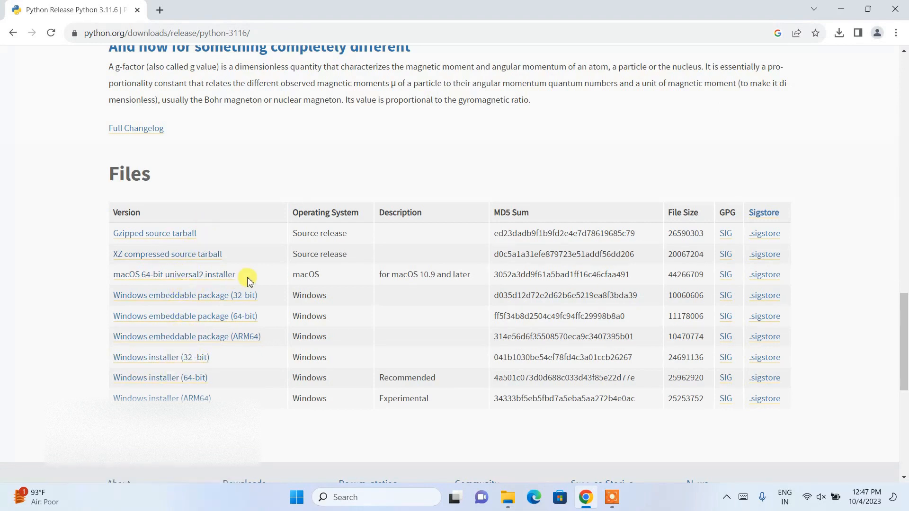
left_click(177, 385)
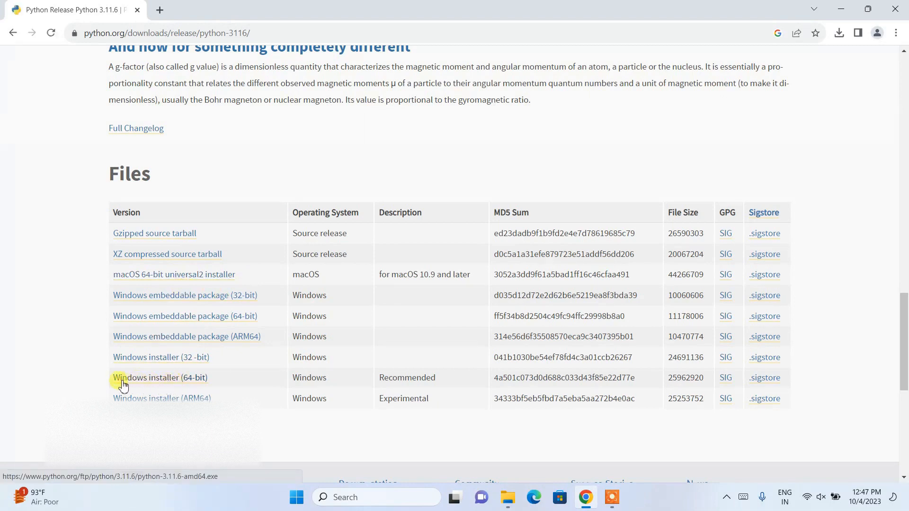
Cancel the running python-3.11.6-amd64.exe download and minimize the browser window
left_click(839, 32)
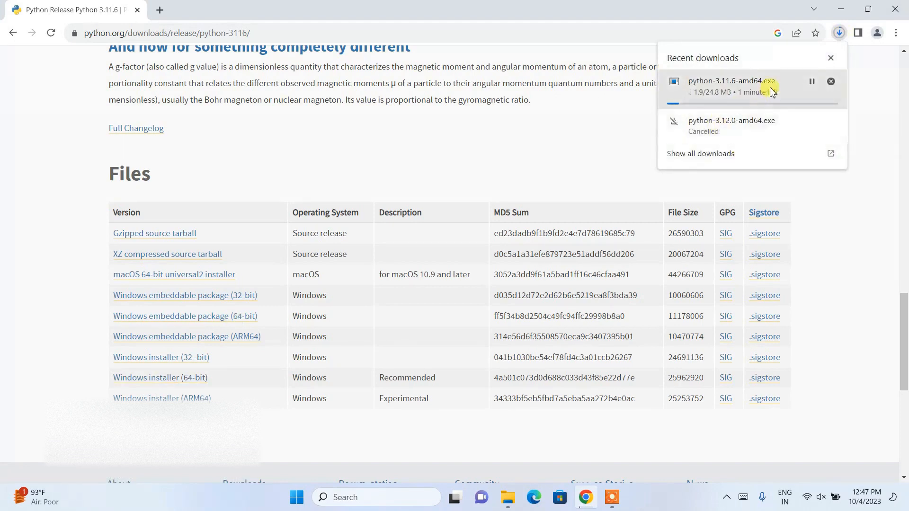
left_click(830, 83)
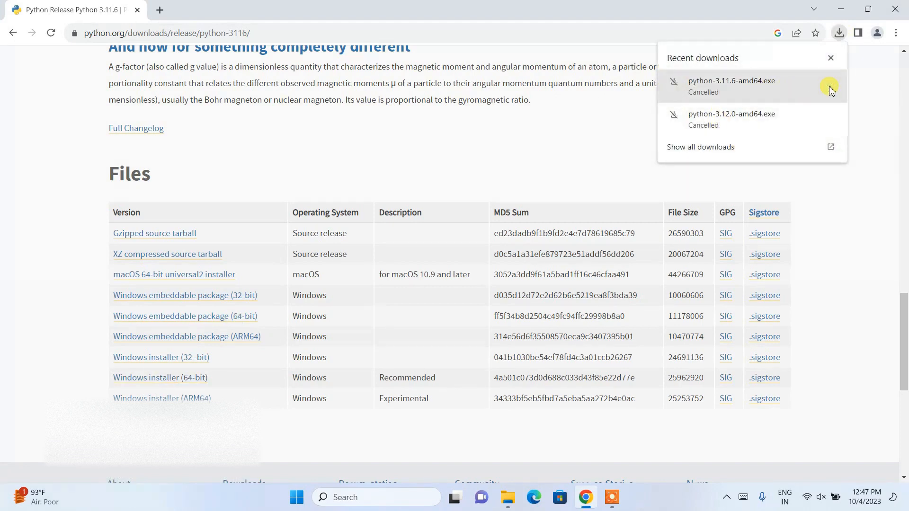
left_click(865, 74)
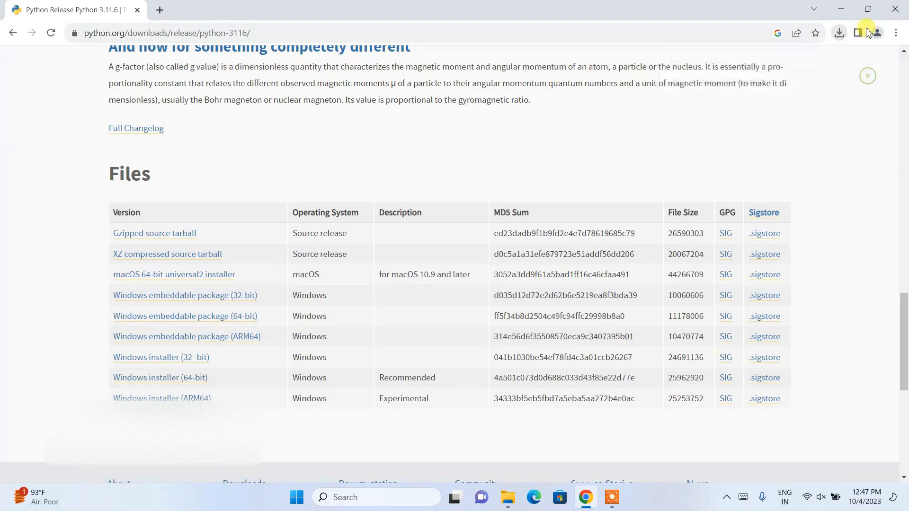
left_click(845, 12)
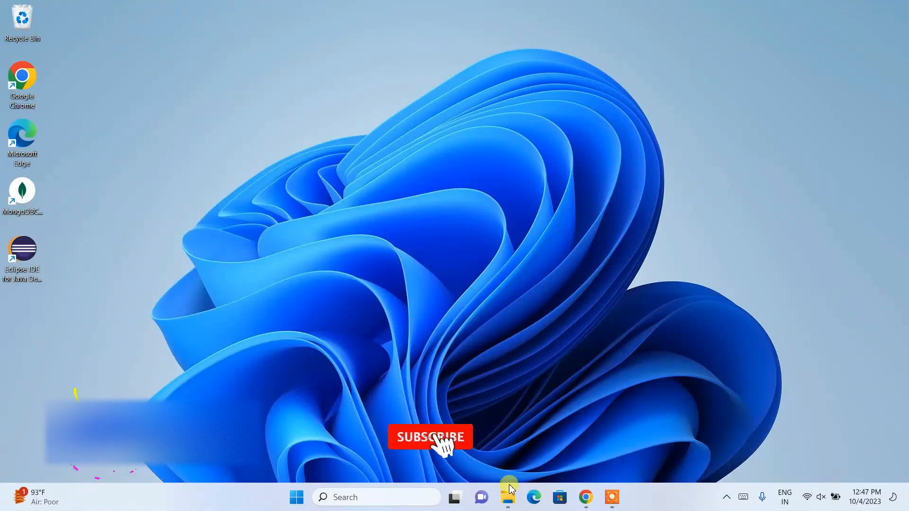
Switch to File Explorer and launch the python-3.11.6-amd64.exe installer in the Downloads > Software folder
left_click(508, 503)
left_click(162, 106)
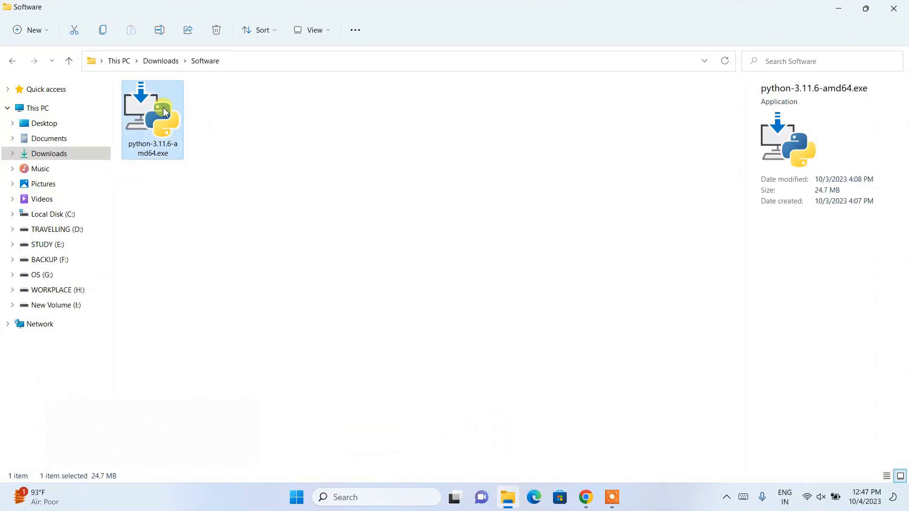
double_click(163, 107)
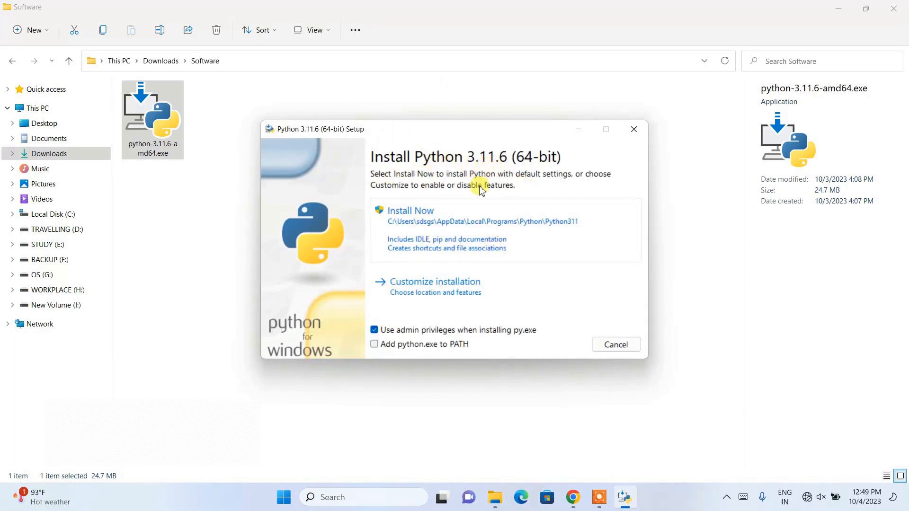
Enable adding python.exe to PATH, choose a customized installation and accept all the preselected optional features
left_click(374, 344)
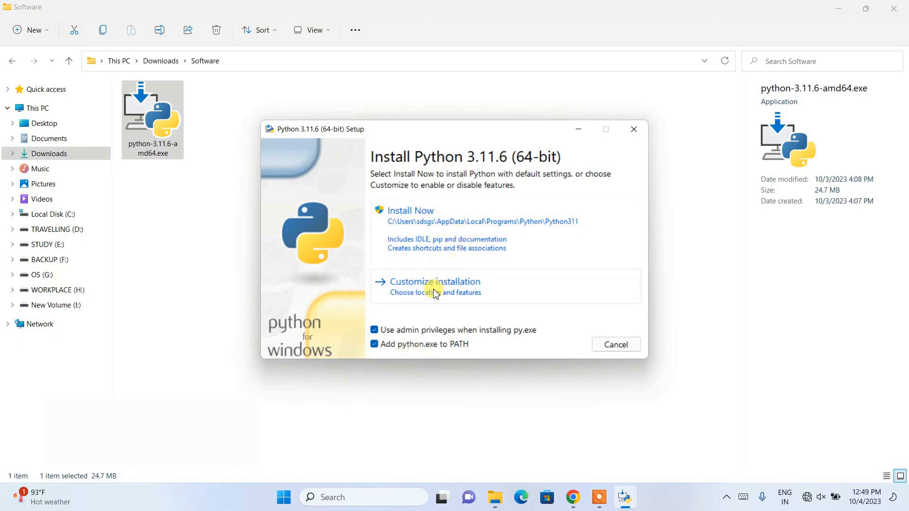
left_click(425, 290)
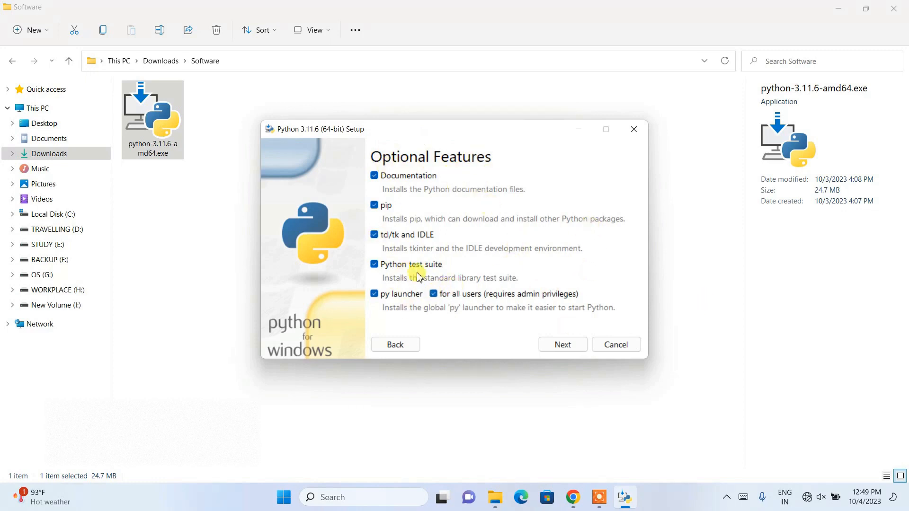
left_click(561, 346)
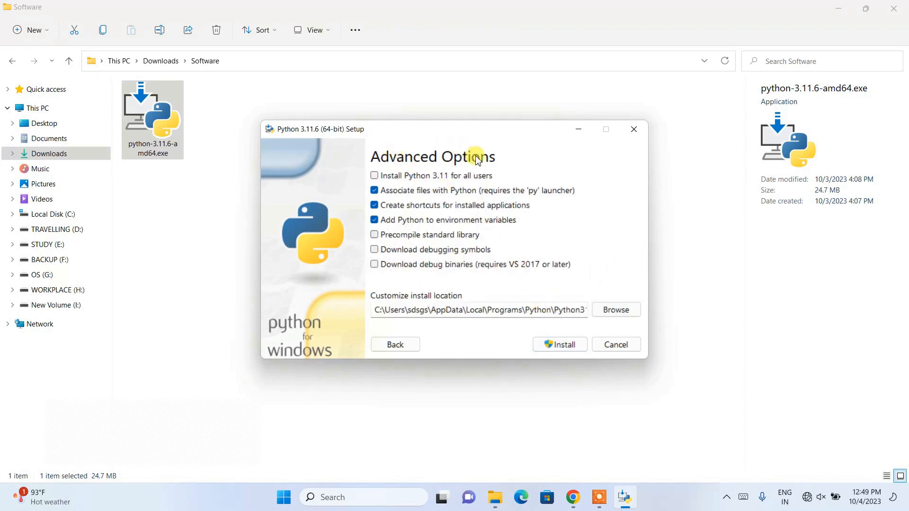
Enable installing Python 3.11 for all users in the advanced options and check the install location
left_click(392, 178)
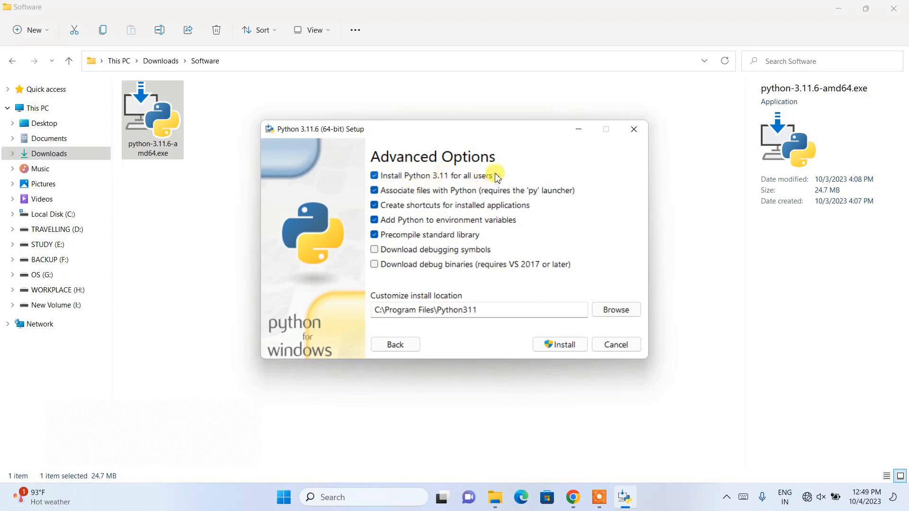
left_click(388, 308)
left_click_drag(387, 309, 505, 301)
left_click(501, 304)
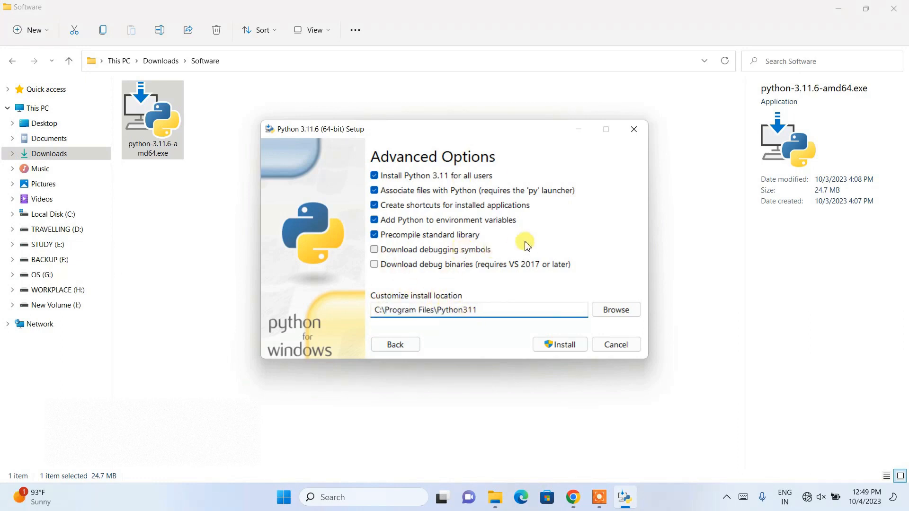
Run the Python installation with administrator approval, minimize the folder window and close the completed setup
left_click(560, 345)
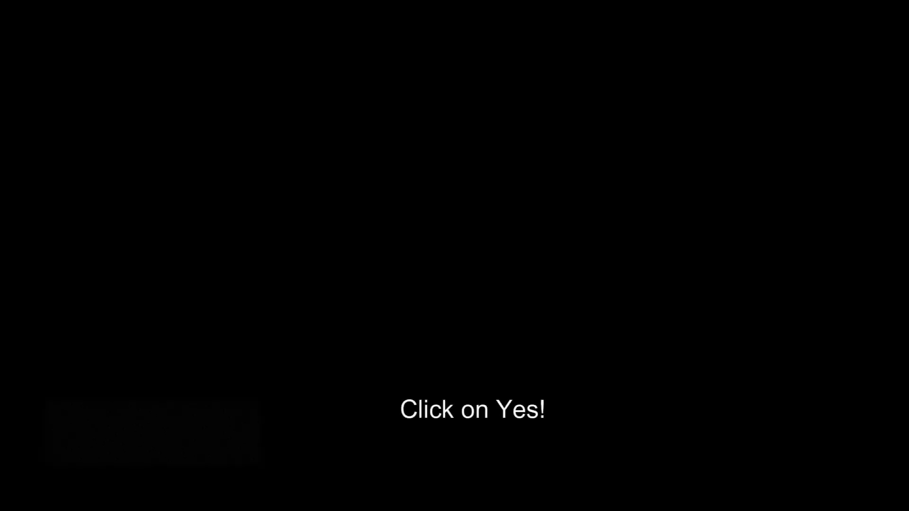
left_click(433, 349)
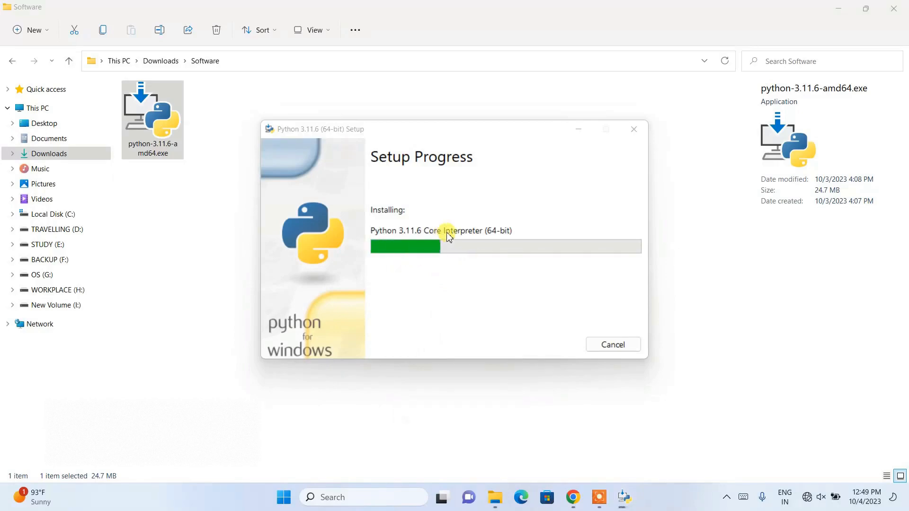
left_click(844, 9)
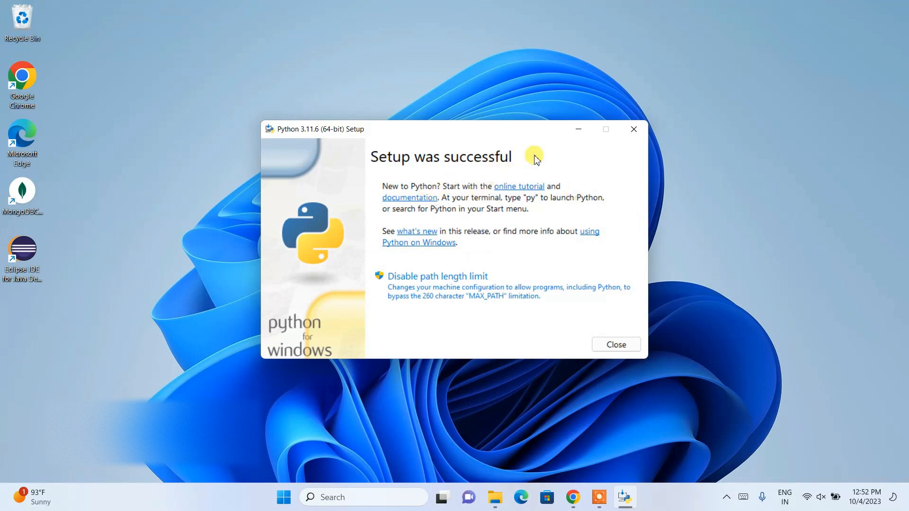
left_click(630, 345)
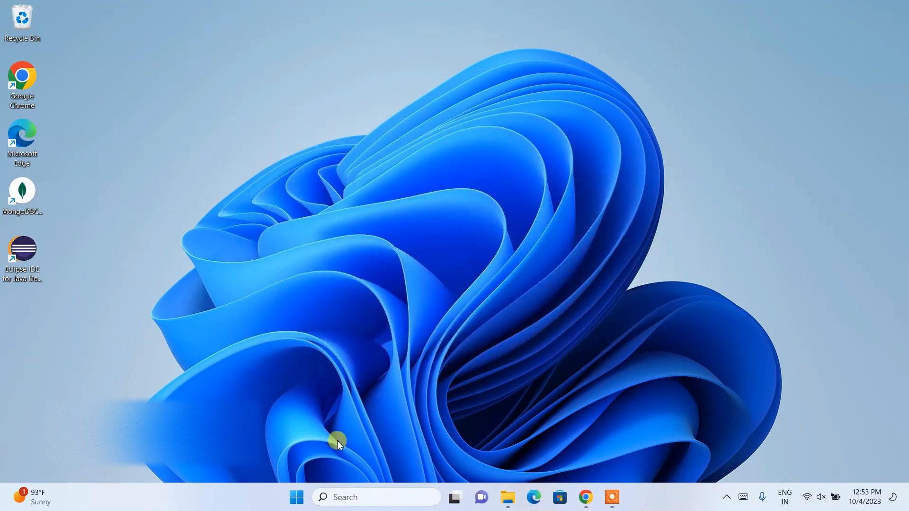
Open Command Prompt by searching for cmd and run the python command to verify the installation
left_click(338, 498)
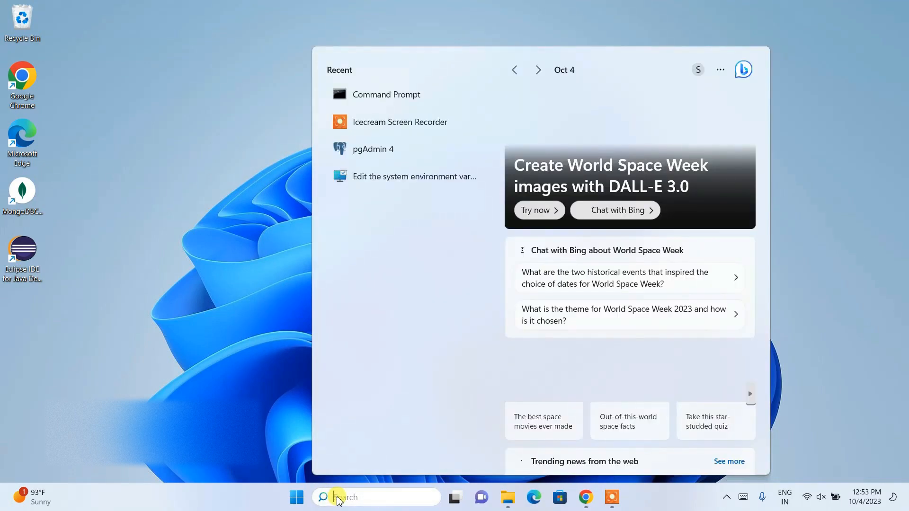
type("cmd")
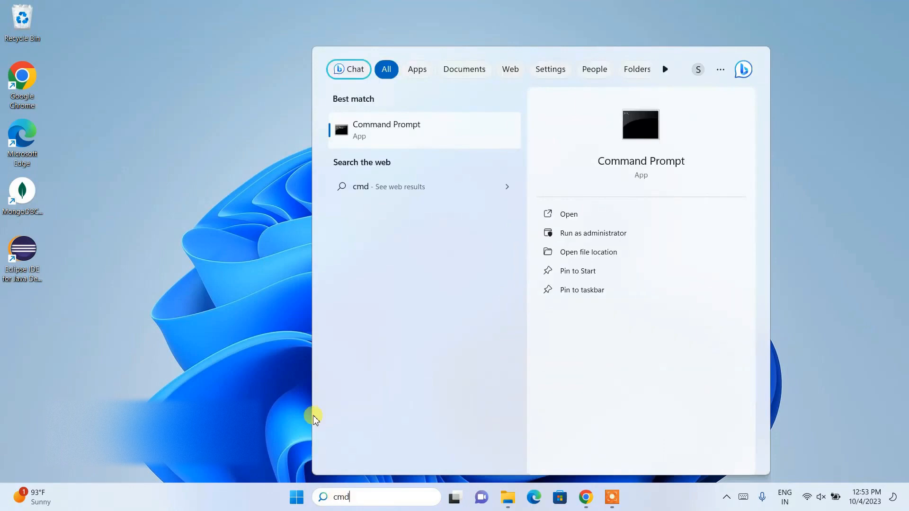
left_click(379, 127)
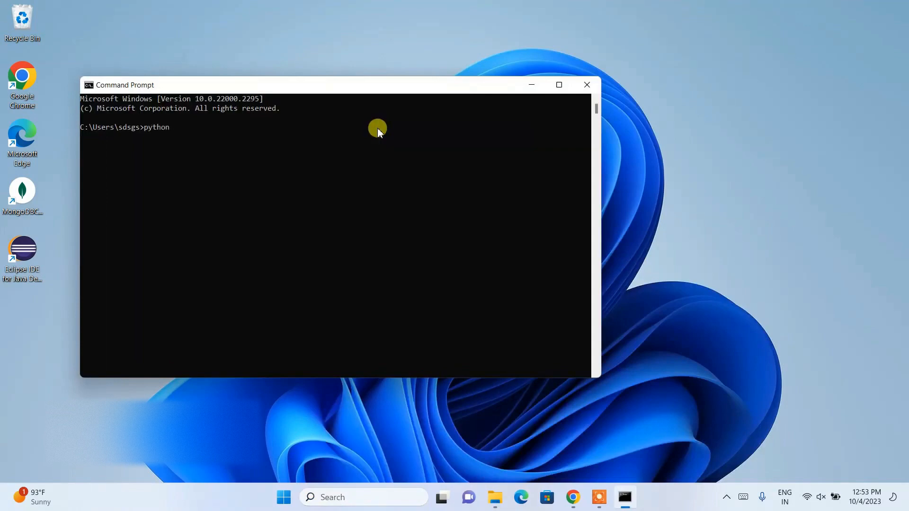
key("Return")
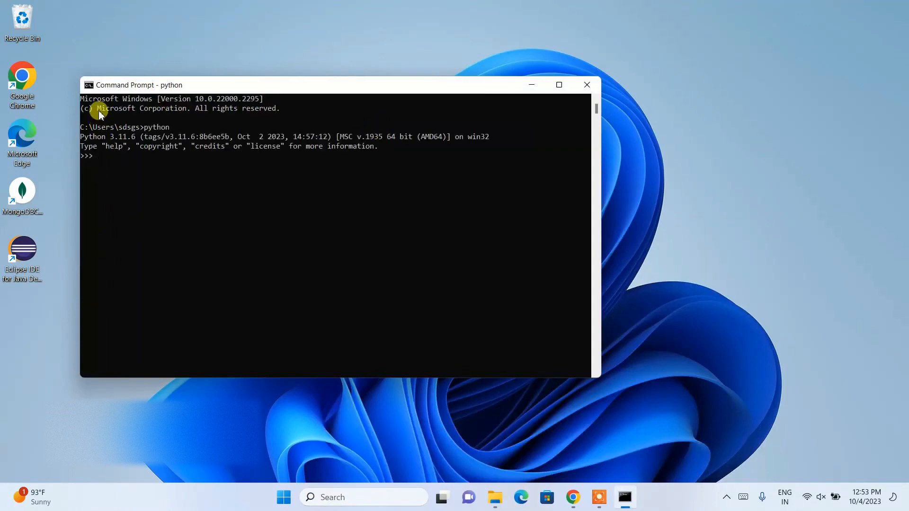
Run print("Hello World") at the Python prompt in Command Prompt and check its output
left_click_drag(91, 138, 137, 138)
left_click(138, 176)
type("prib")
key("BackSpace")
type("nt")
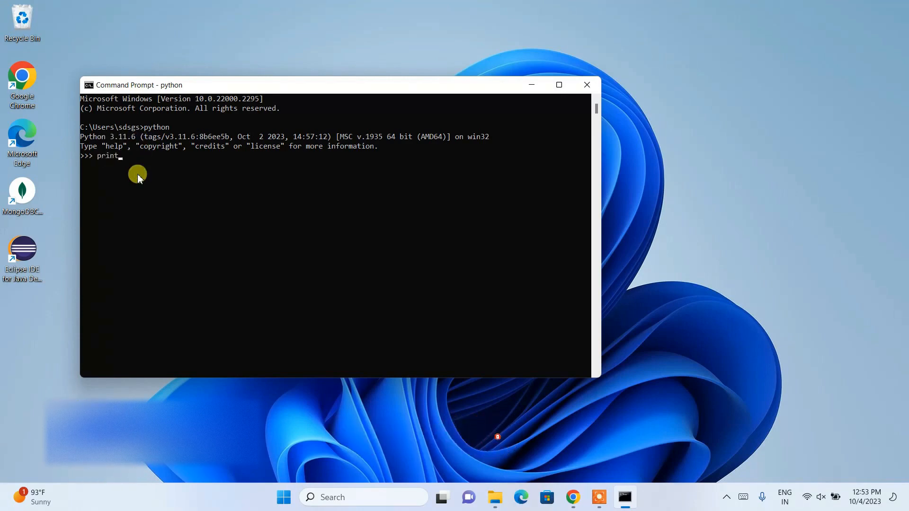
type("(\"Hello World")
key("Return")
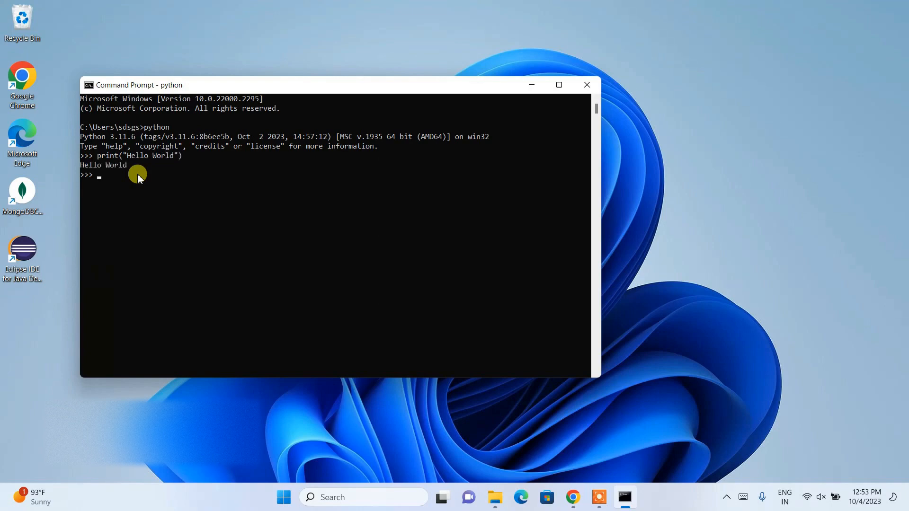
left_click_drag(135, 165, 53, 166)
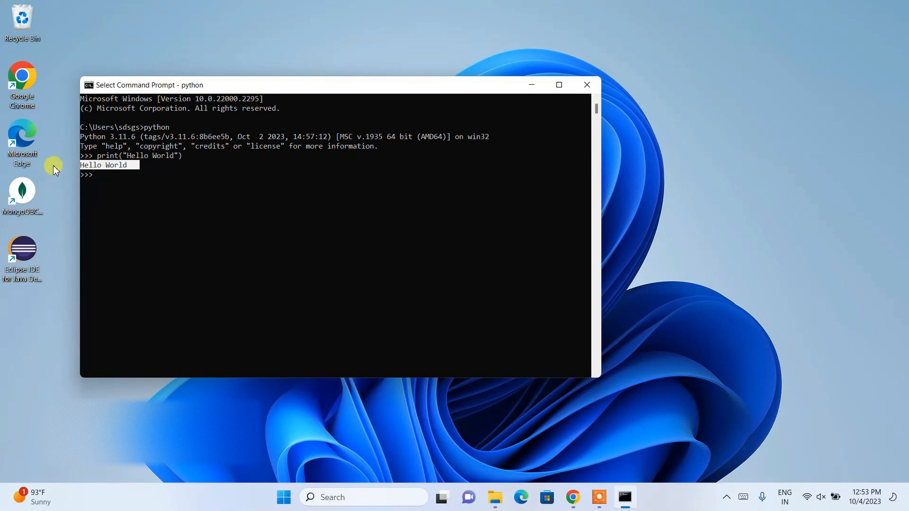
left_click(98, 205)
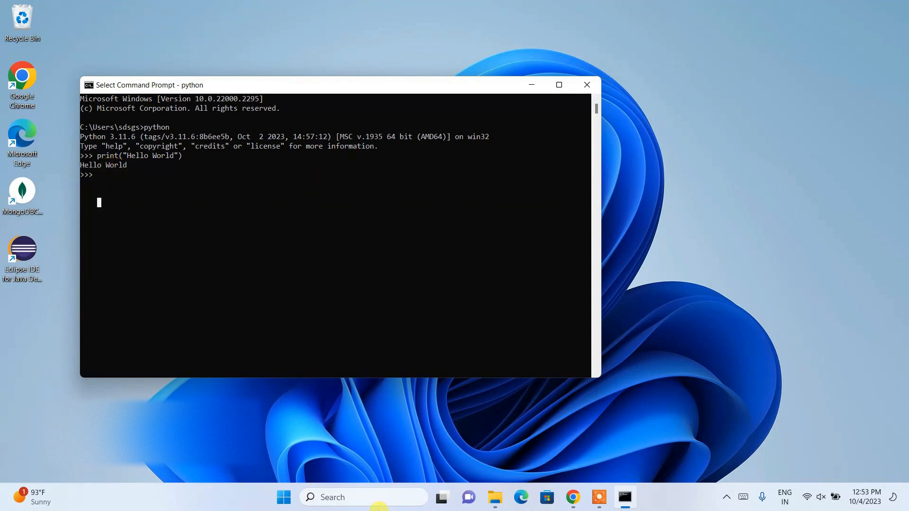
Find and open IDLE (Python 3.11 64-bit) through Windows search and move its shell window toward the middle of the desktop
left_click(382, 495)
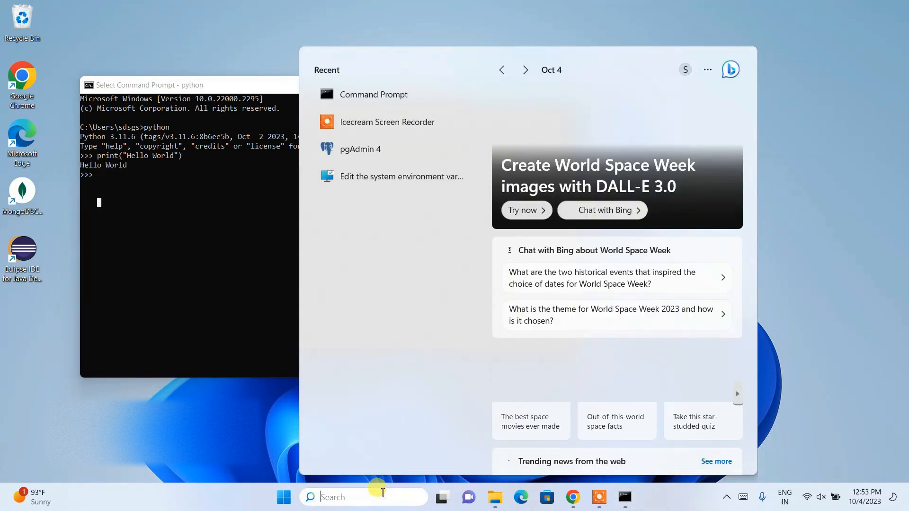
type("idle")
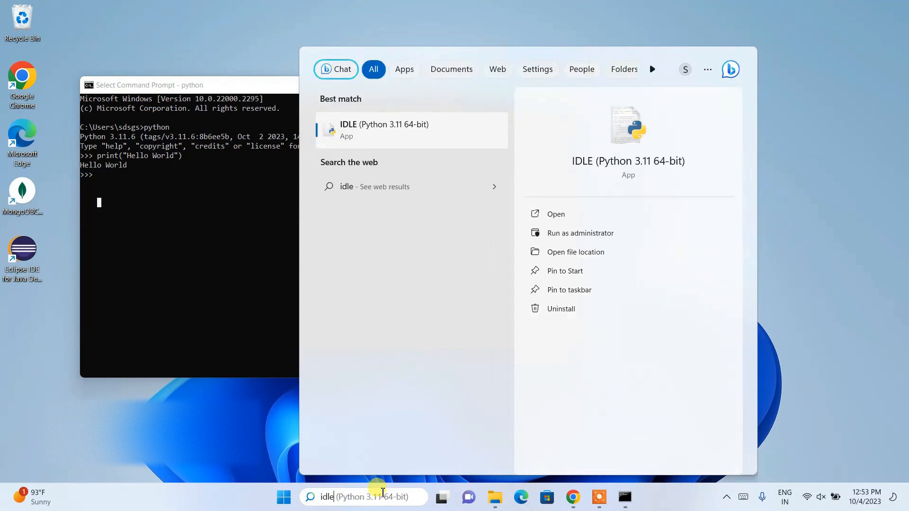
left_click(376, 124)
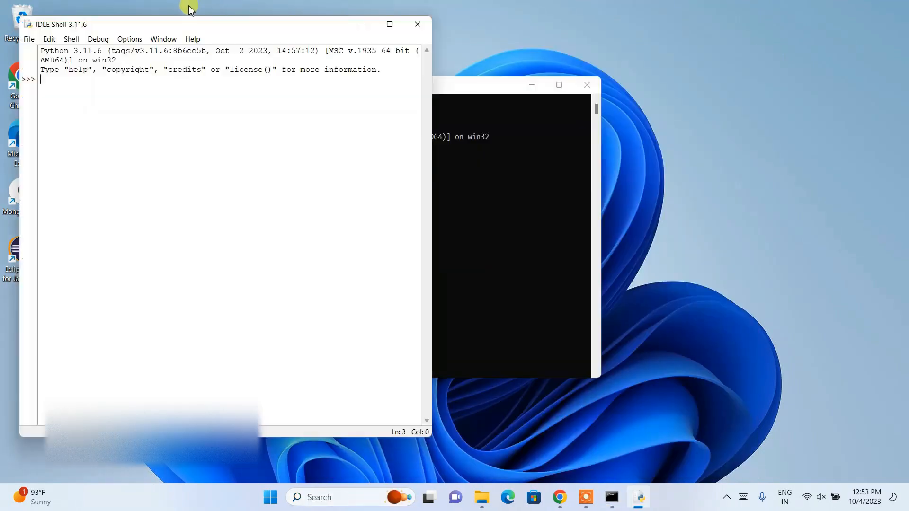
left_click_drag(146, 28, 371, 38)
Run print("hello") in the IDLE shell
type("p")
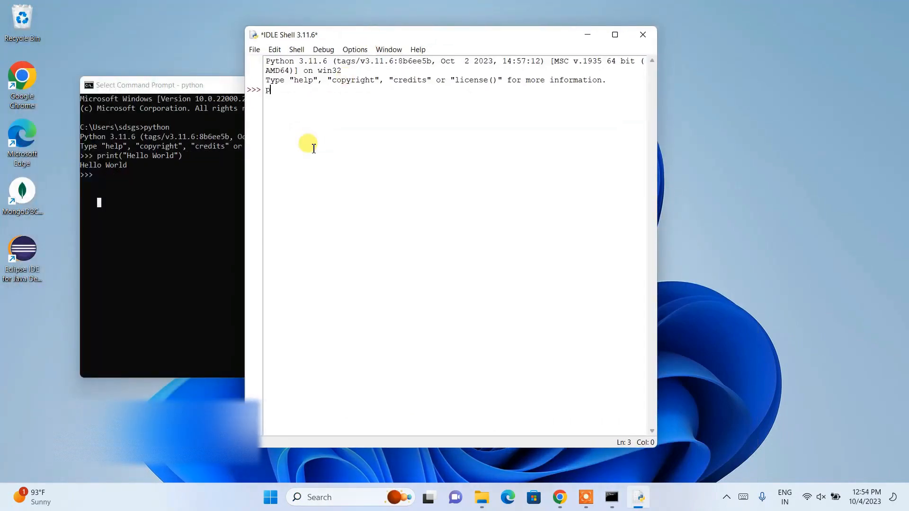
type("rint(\"\")")
key("Left")
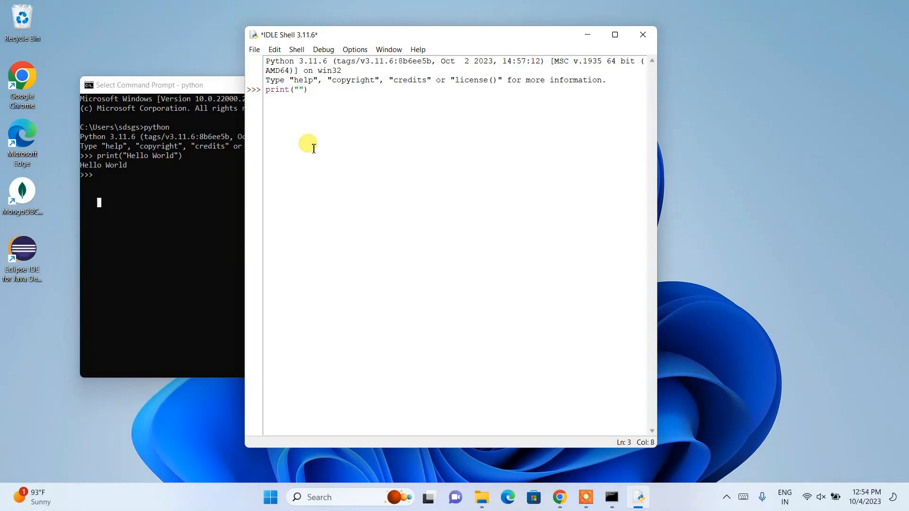
type("hello")
key("Return")
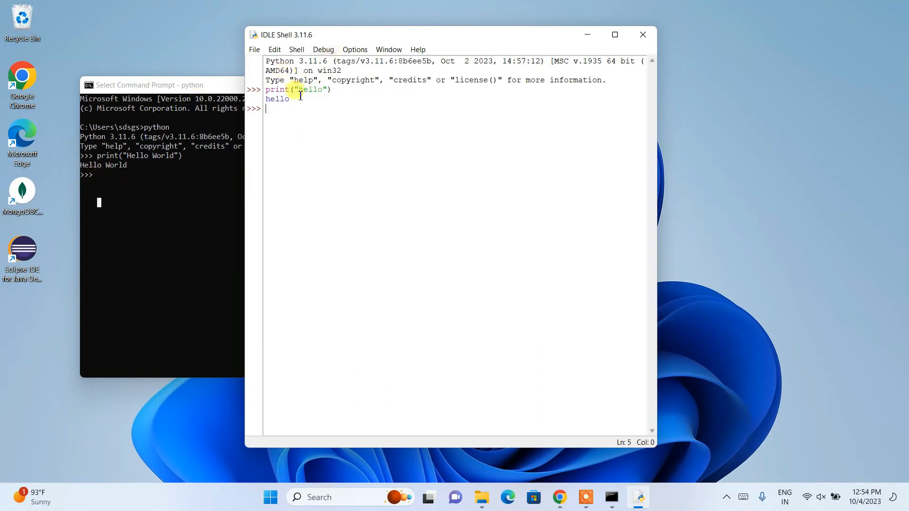
Create a new IDLE file and write a program with the lines a=5, b=3 and print(a+b)
left_click(255, 50)
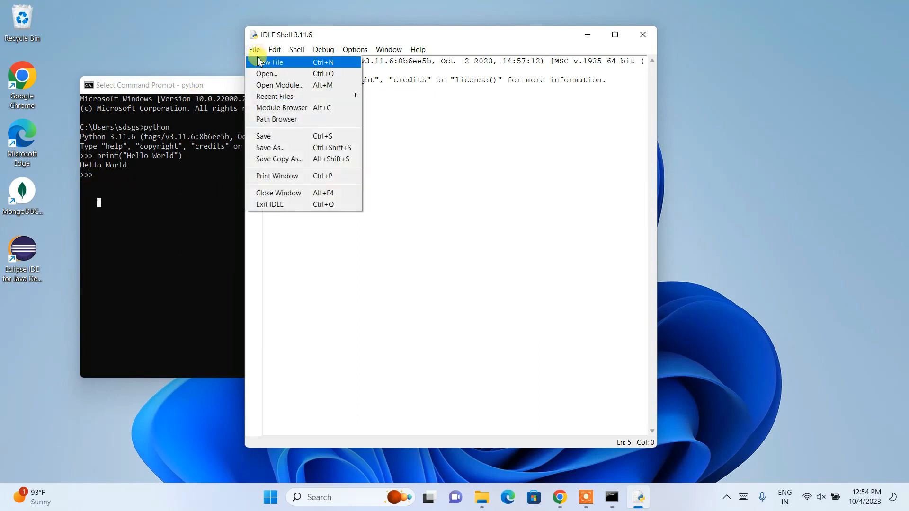
left_click(260, 60)
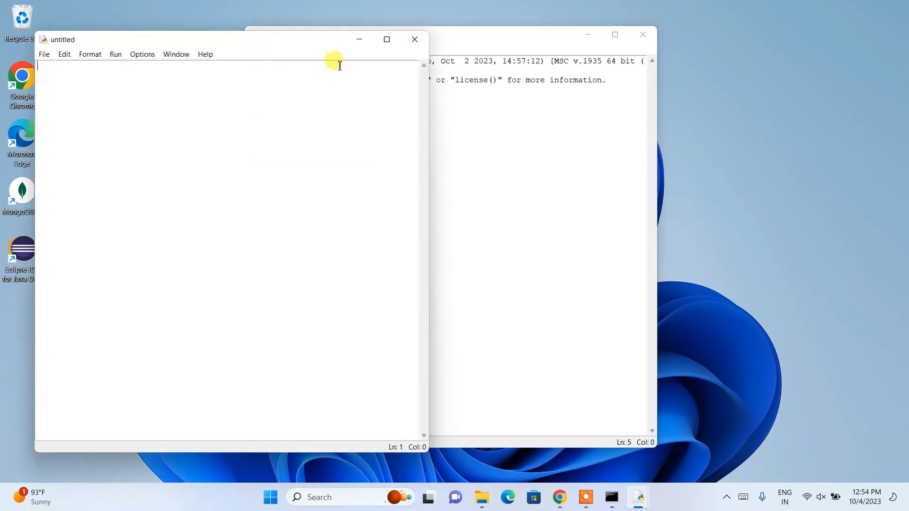
left_click_drag(203, 41, 501, 55)
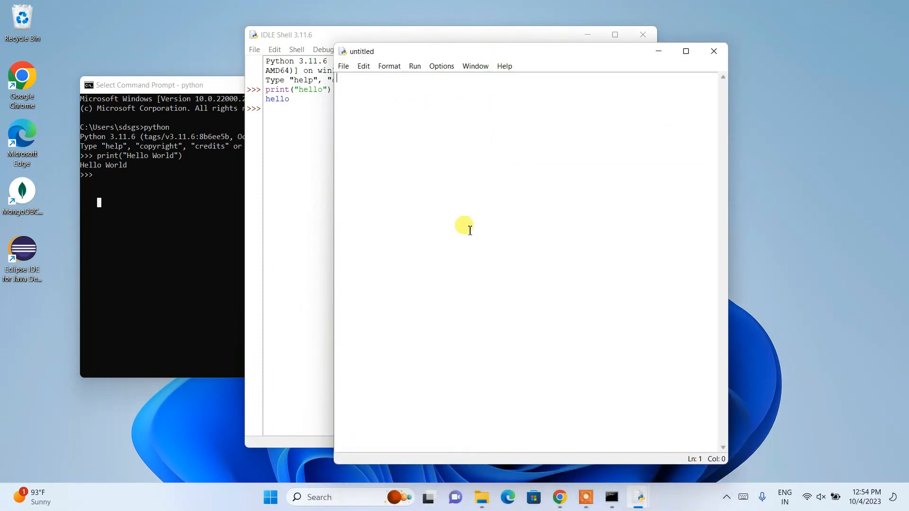
type("a")
type("ri")
key("BackSpace")
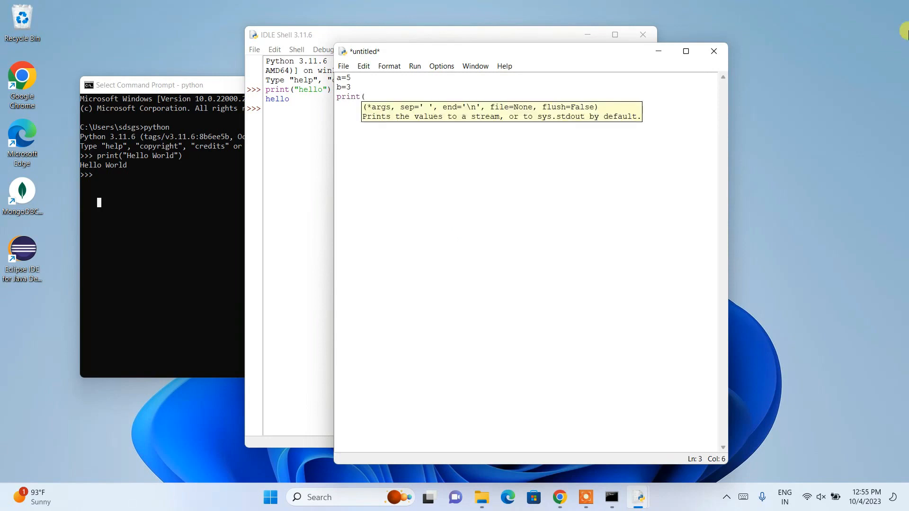
type("a+b)")
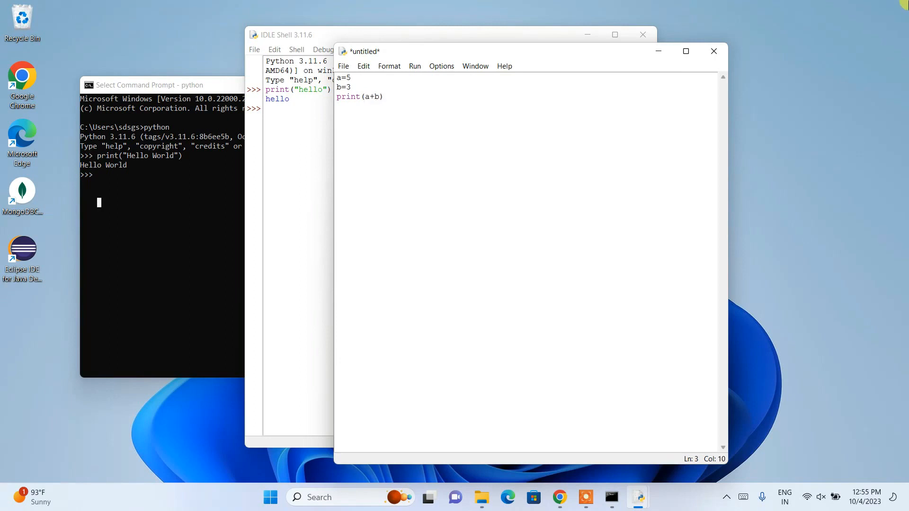
Run the module, saving it as prog1.py in the user's home folder, and return to the program's editor window
left_click(413, 66)
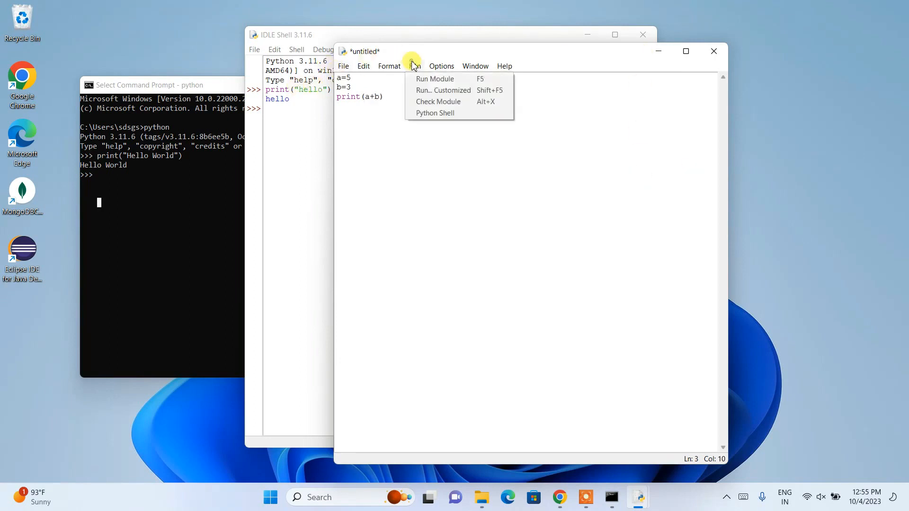
left_click(416, 78)
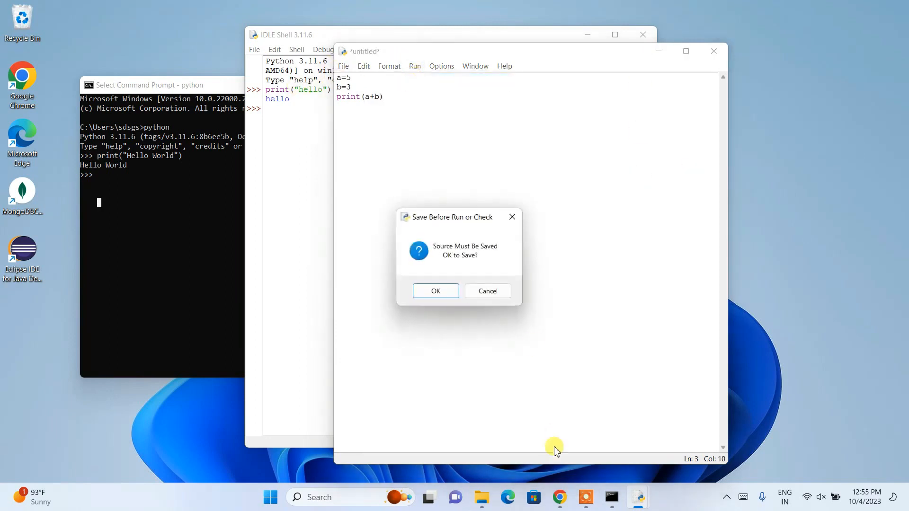
left_click(435, 291)
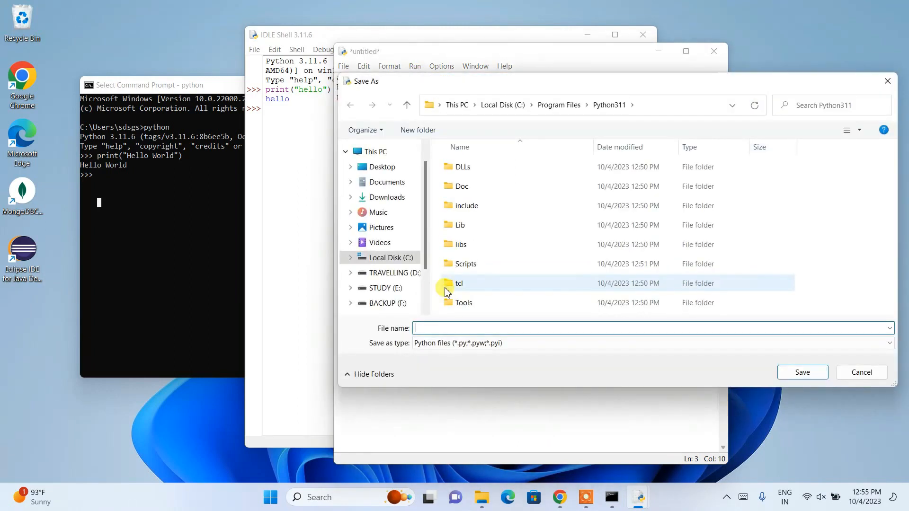
type("prog1.py")
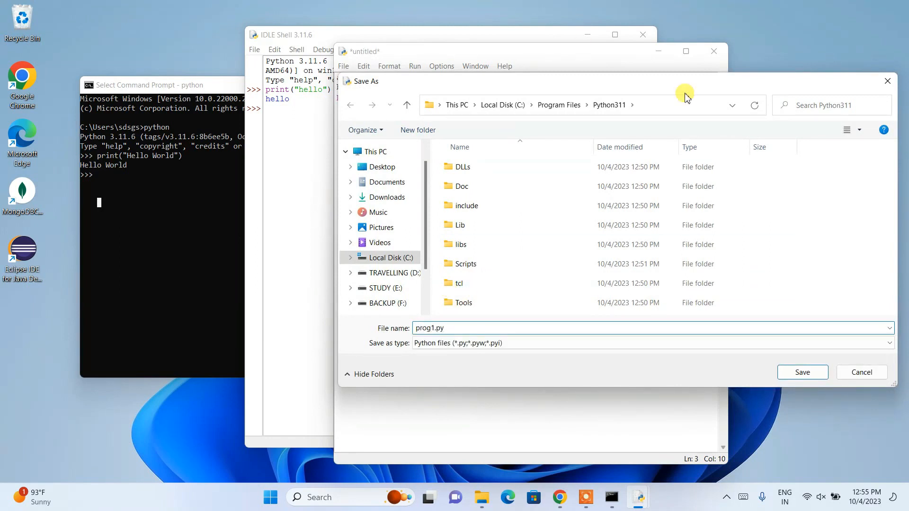
left_click(802, 372)
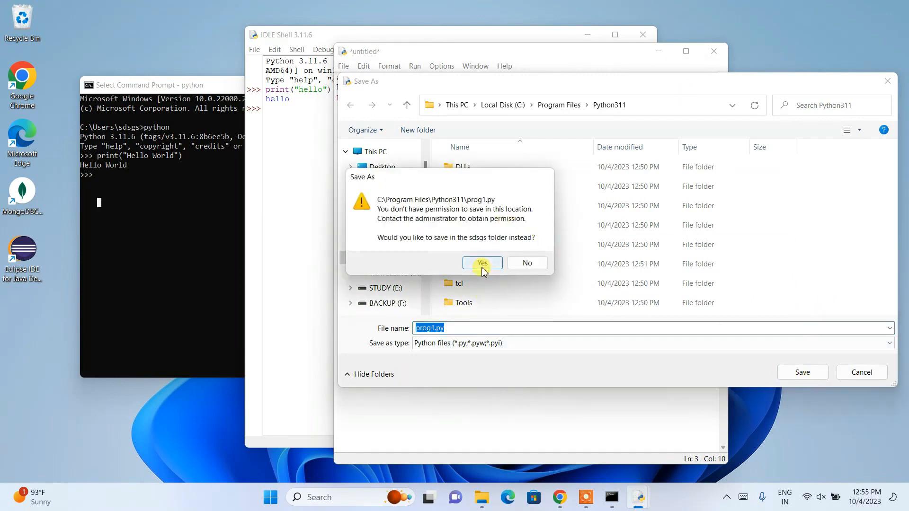
left_click(483, 265)
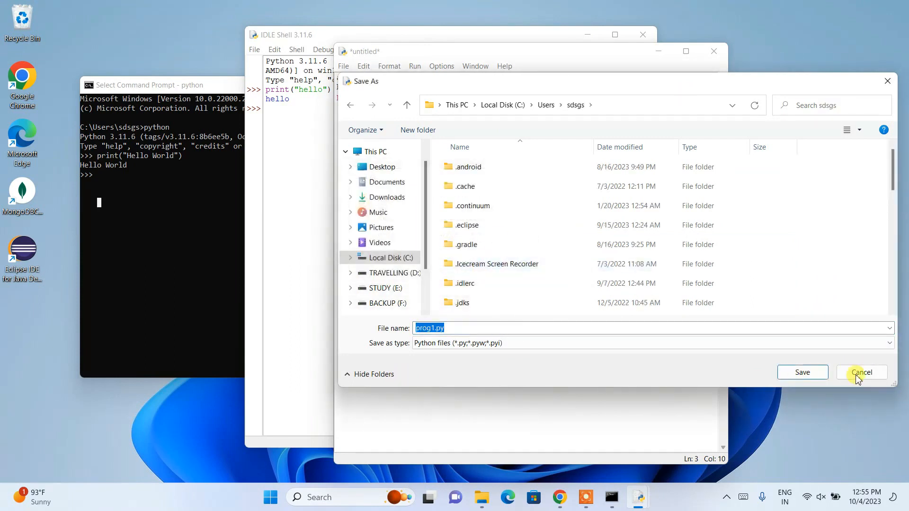
left_click(819, 374)
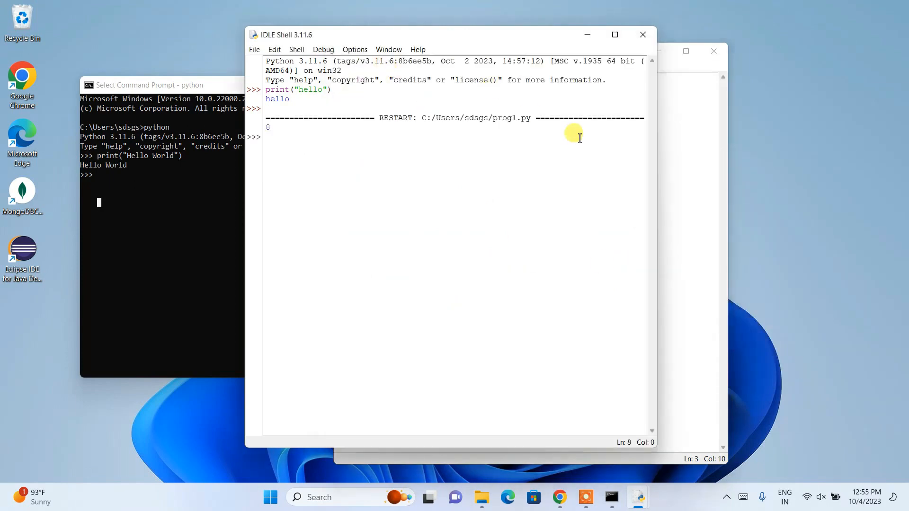
left_click(677, 121)
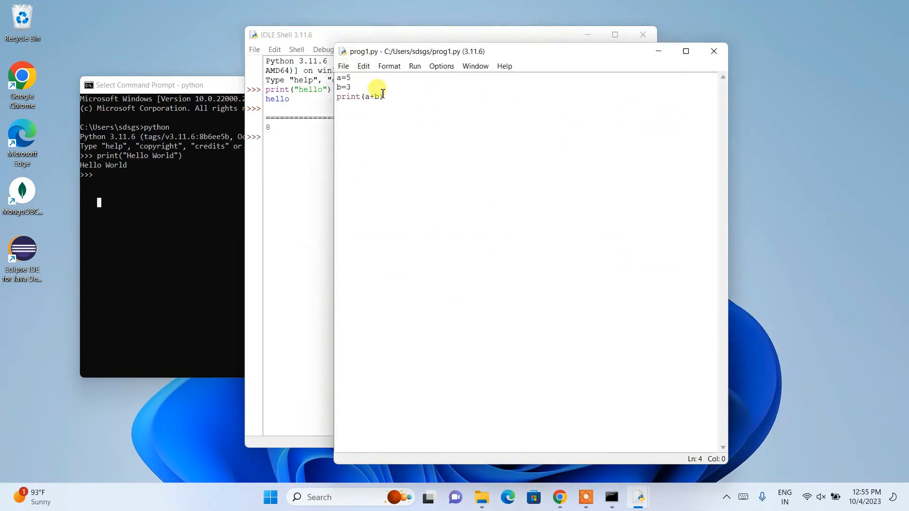